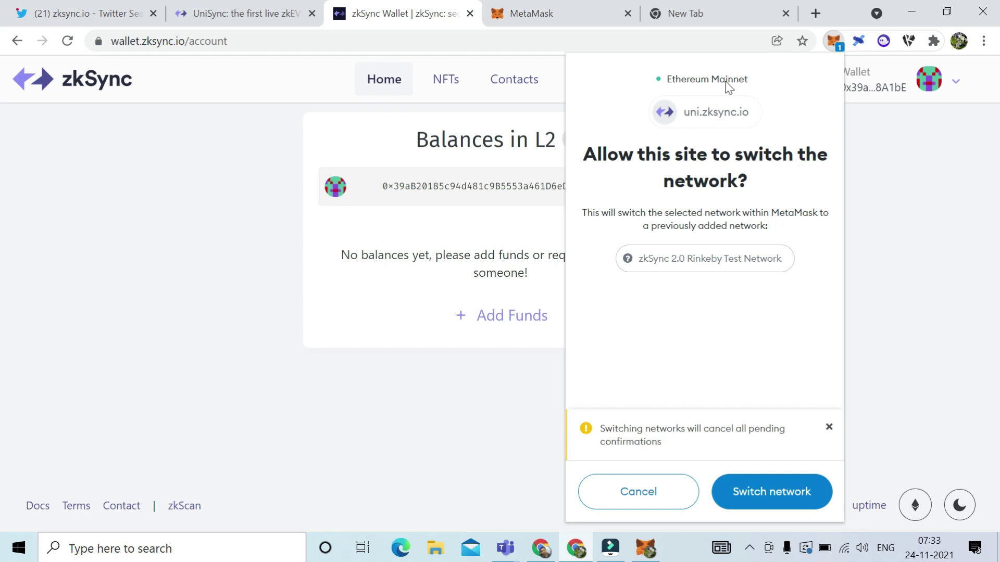
# Start adding funds to the zkSync wallet, with the own account chosen as the recipient
pyautogui.click(917, 237)
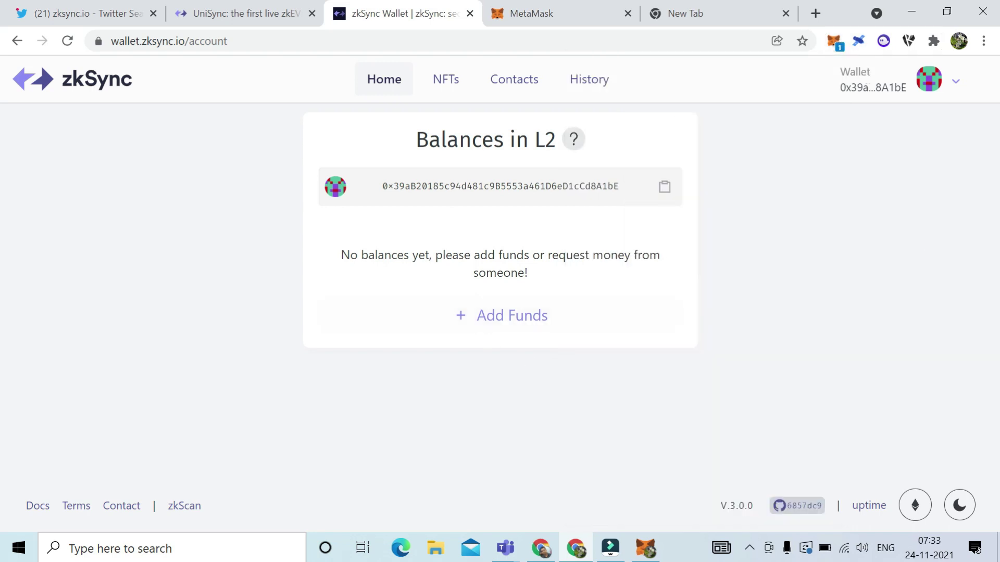
pyautogui.click(386, 86)
pyautogui.click(505, 322)
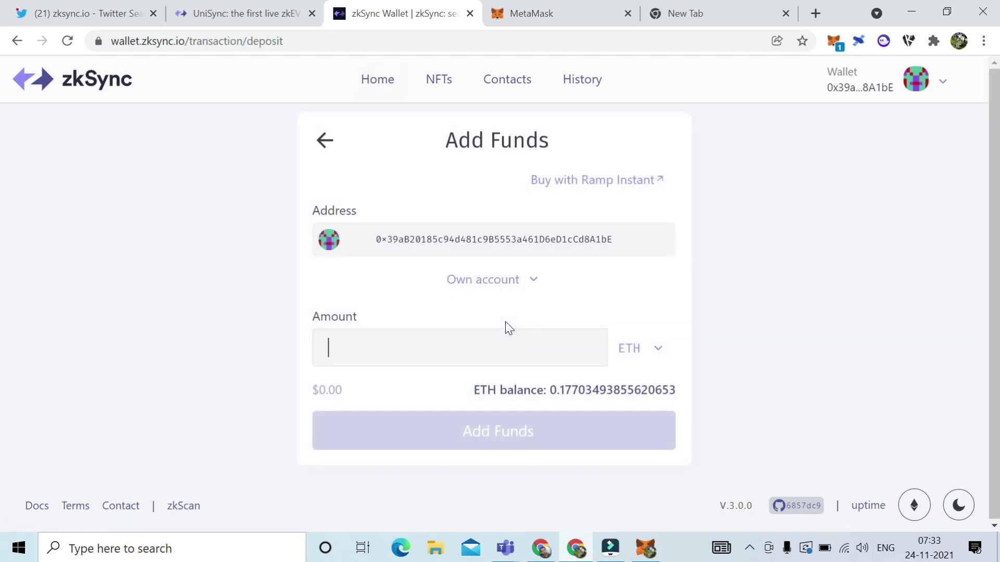
pyautogui.click(522, 291)
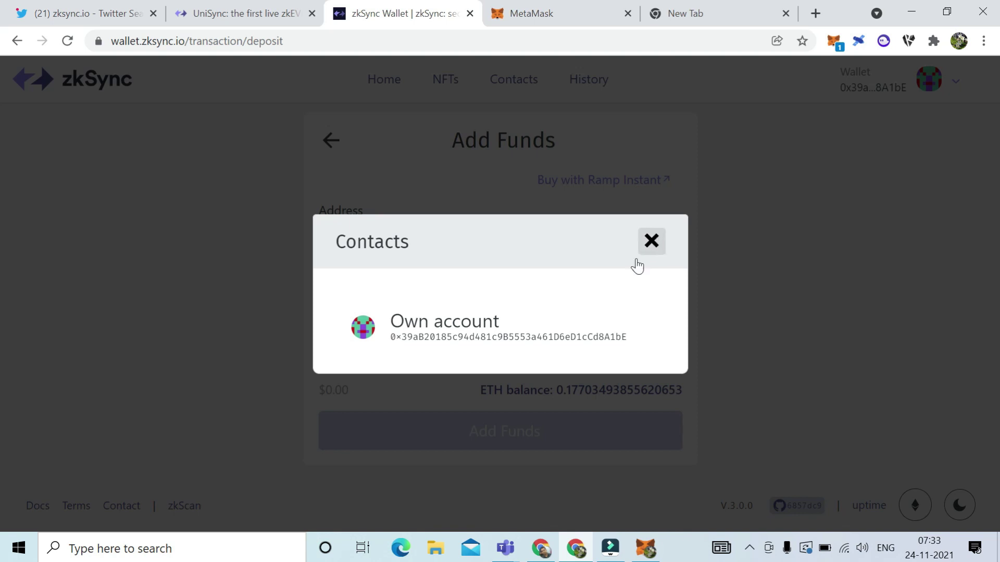
pyautogui.click(541, 351)
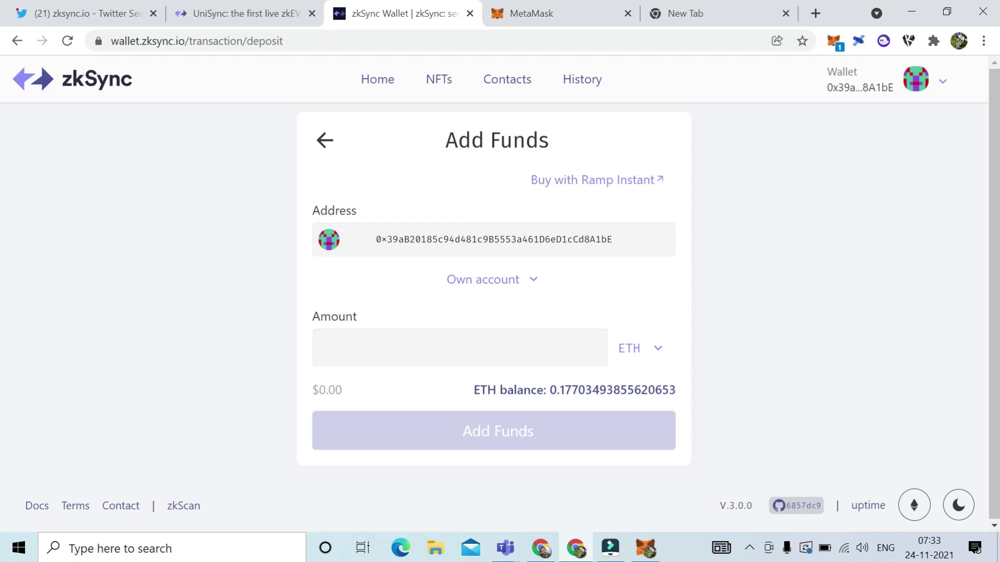
# Choose ETH as the deposit token and set the amount to 0.05
pyautogui.click(645, 357)
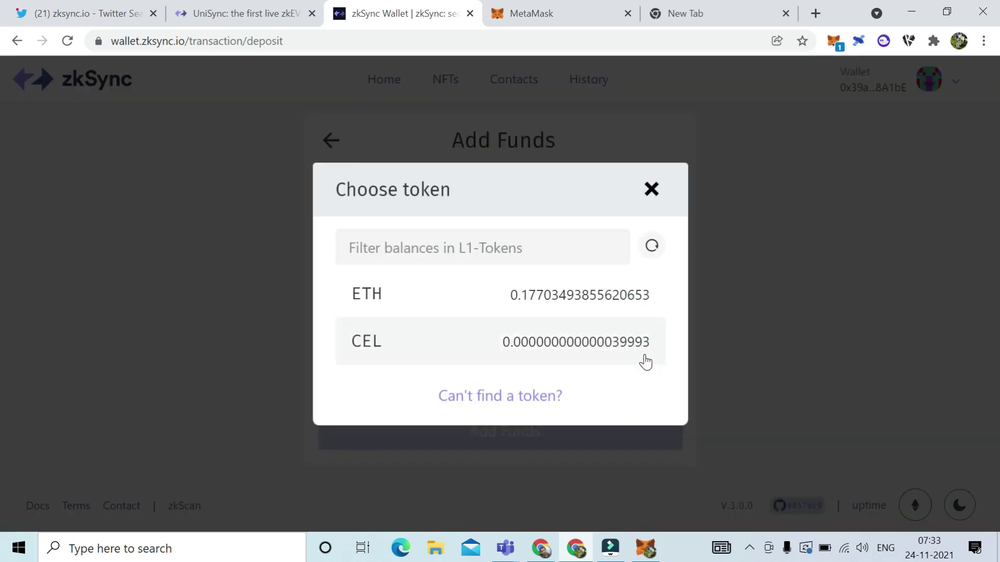
pyautogui.click(593, 300)
pyautogui.click(454, 347)
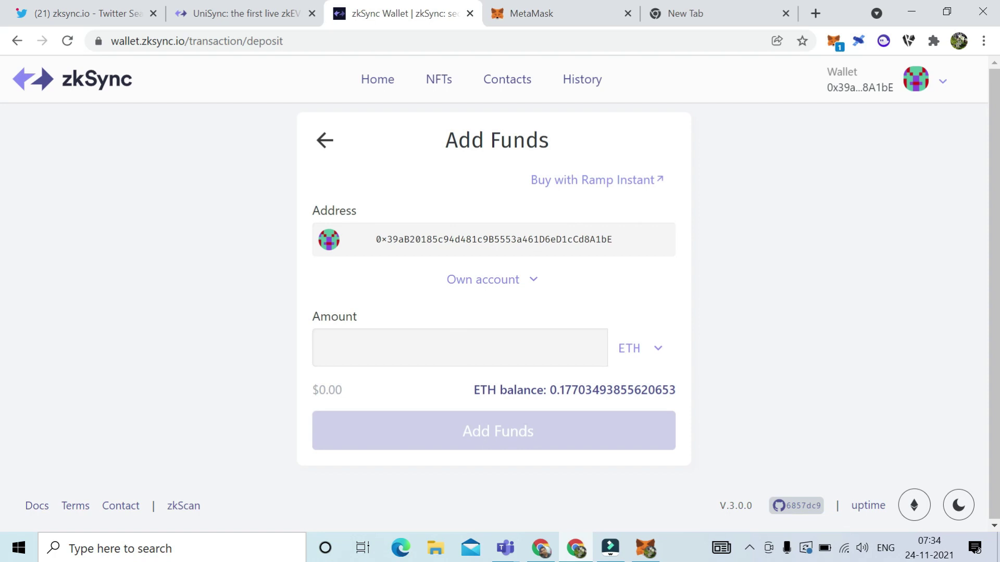
pyautogui.write('0.')
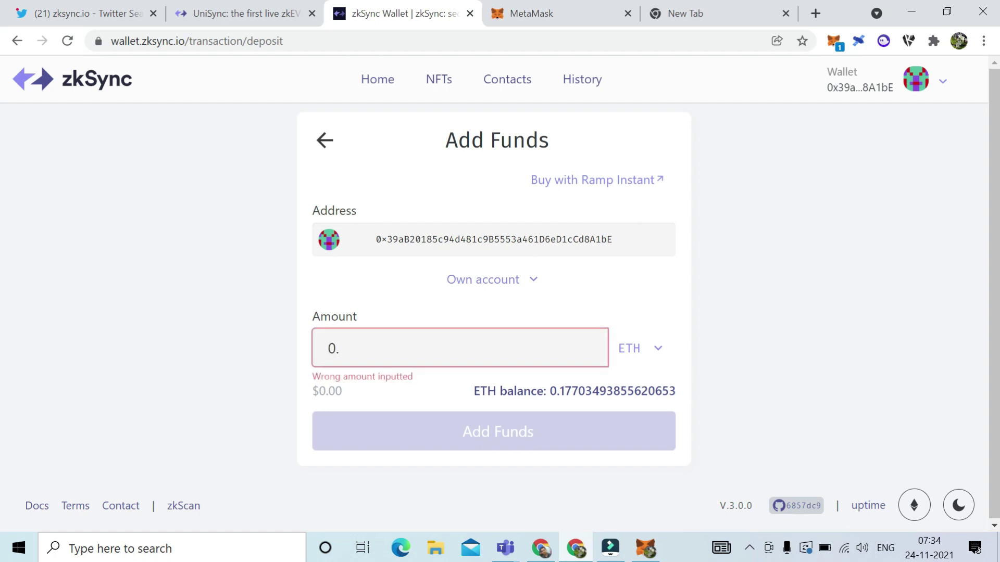
pyautogui.write('05')
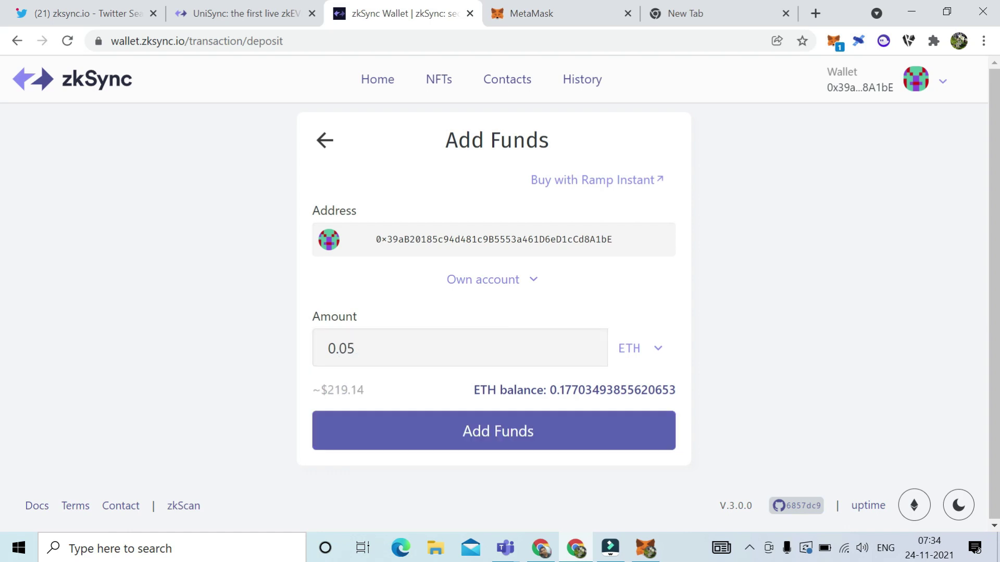
# Submit the 0.05 ETH deposit, confirm the transaction in MetaMask, and close the wallet popup
pyautogui.click(480, 428)
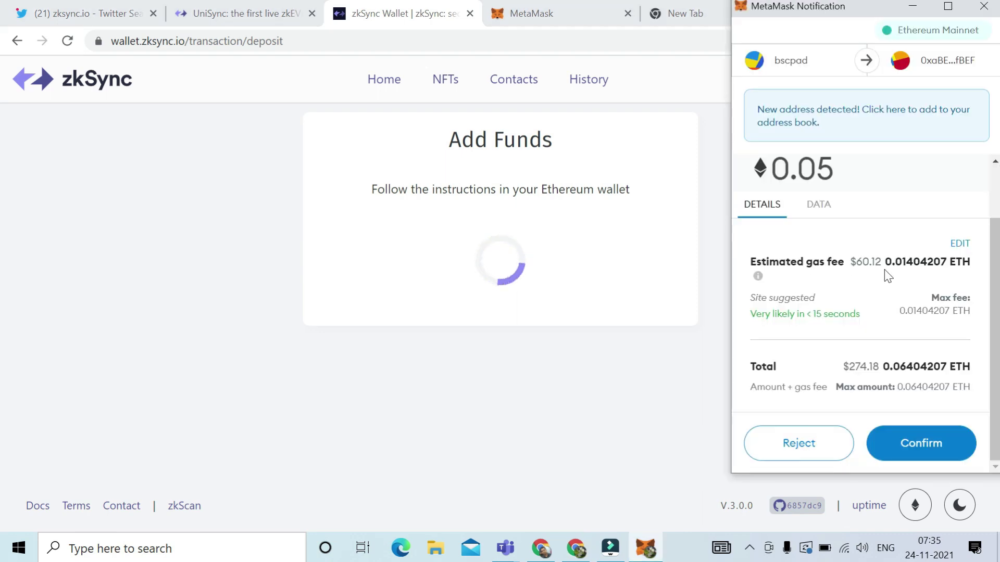
pyautogui.click(920, 451)
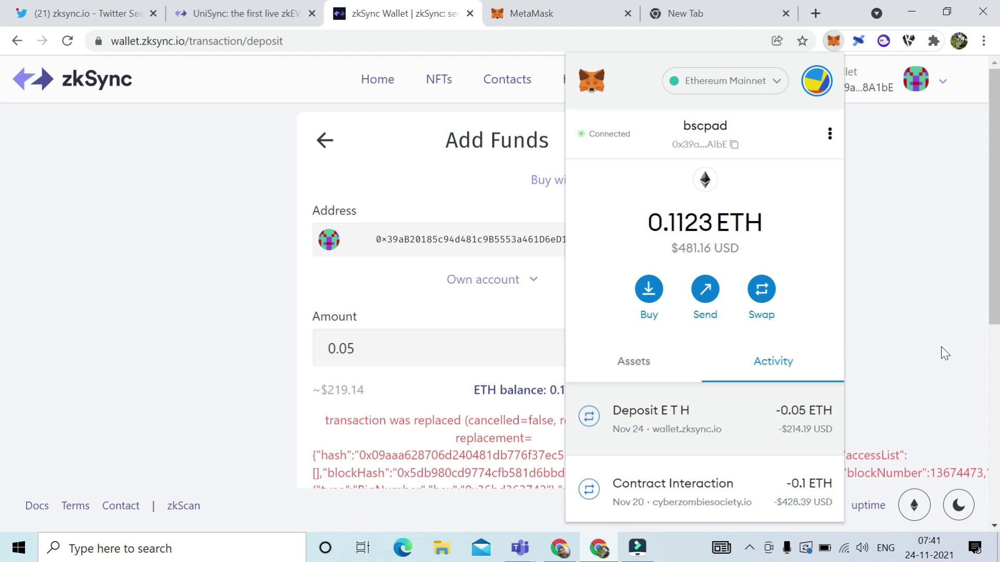
pyautogui.click(931, 364)
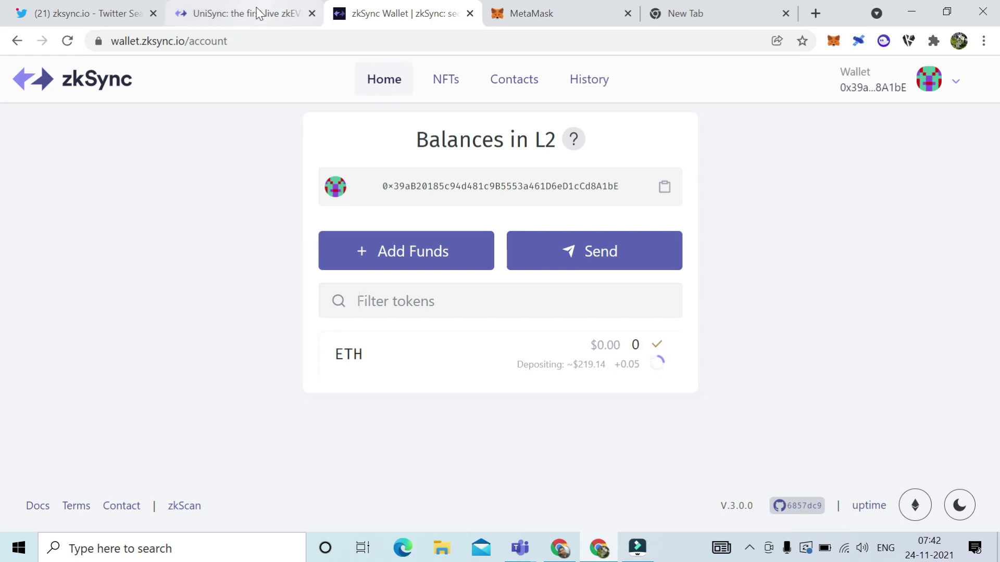
# Switch to the UniSync page, approve the zkSync 2.0 Rinkeby Test Network in MetaMask, and check the selected network in the wallet
pyautogui.click(270, 13)
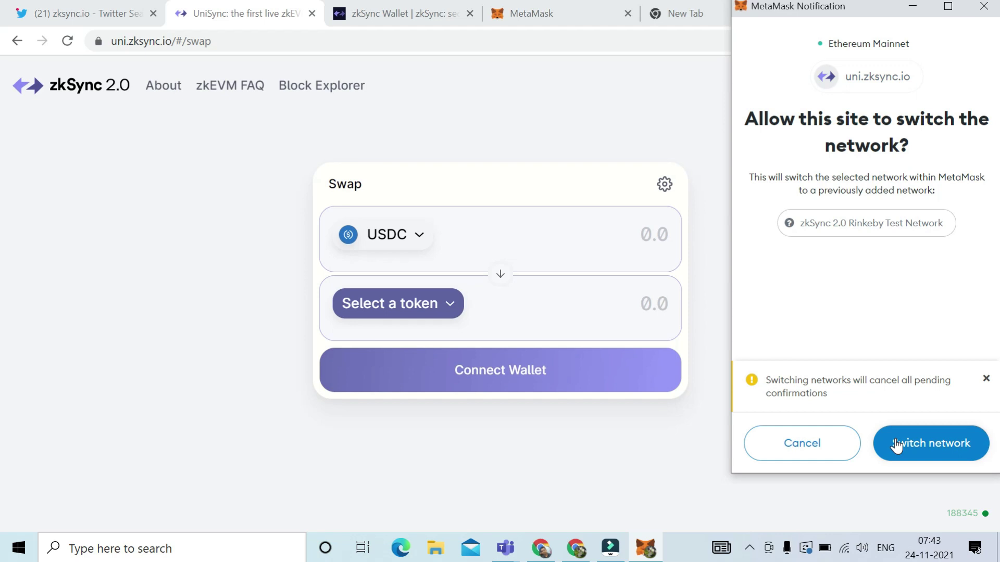
pyautogui.click(924, 443)
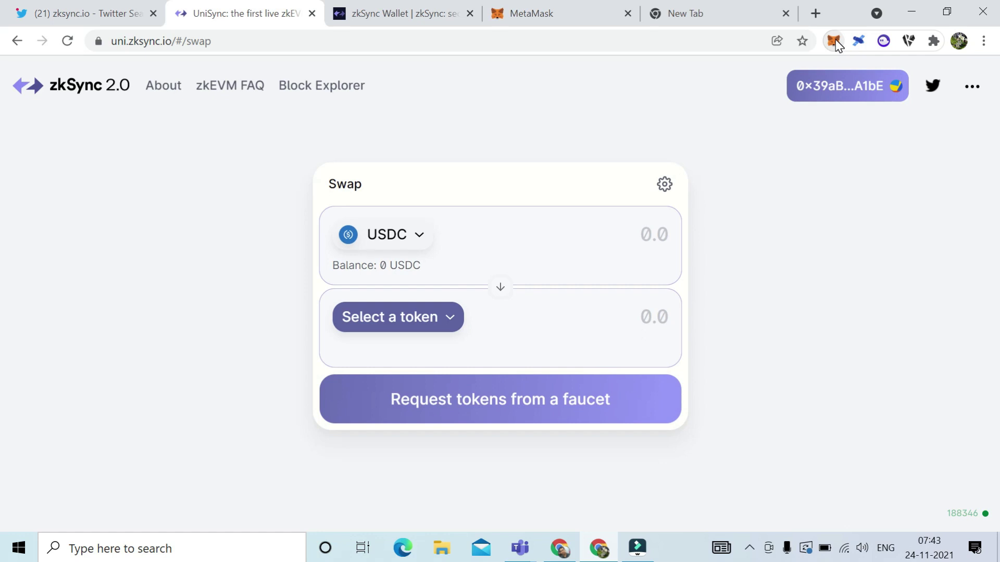
pyautogui.click(833, 41)
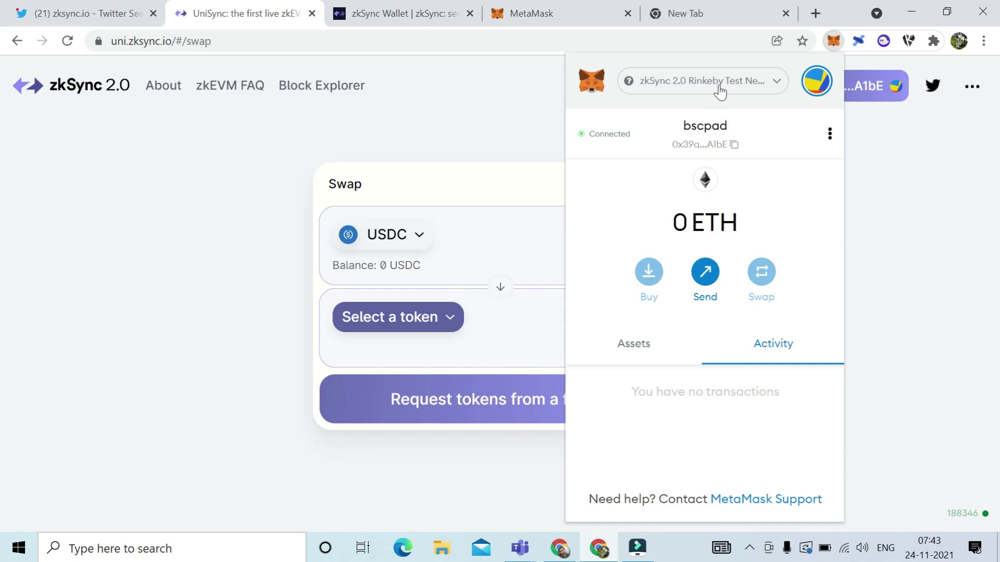
pyautogui.click(920, 191)
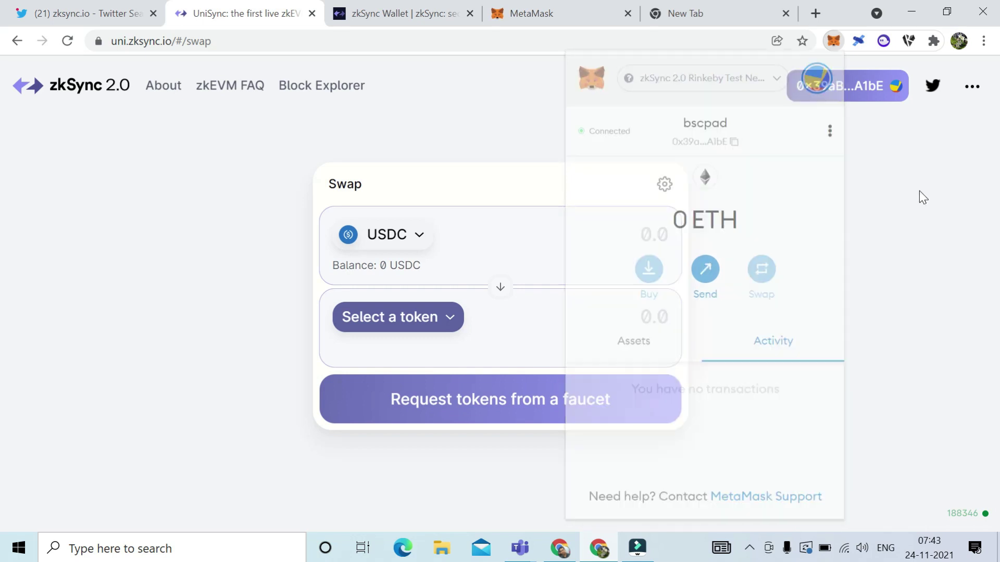
# Request test tokens from the UniSync faucet by posting the pre-populated tweet on Twitter
pyautogui.click(415, 242)
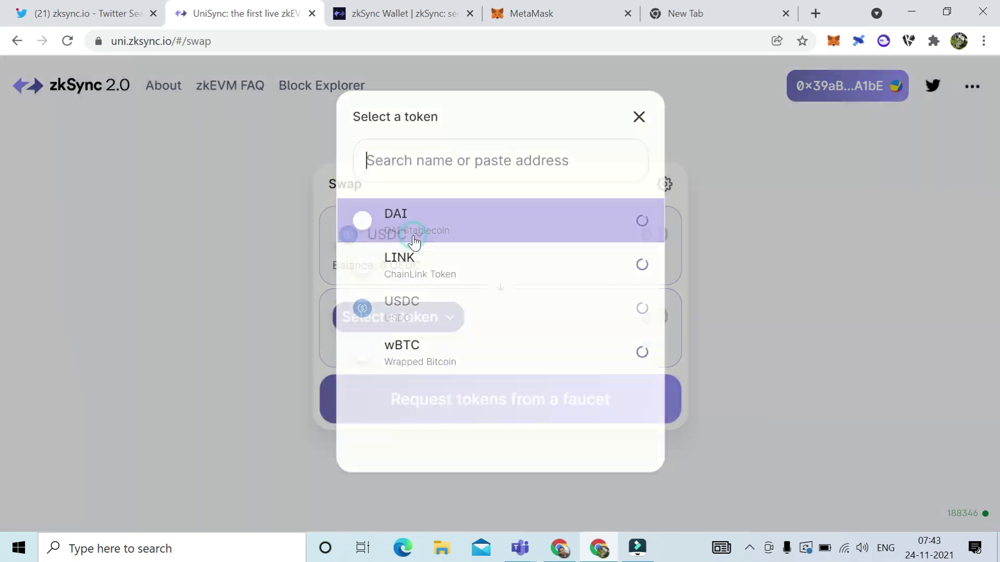
pyautogui.click(555, 203)
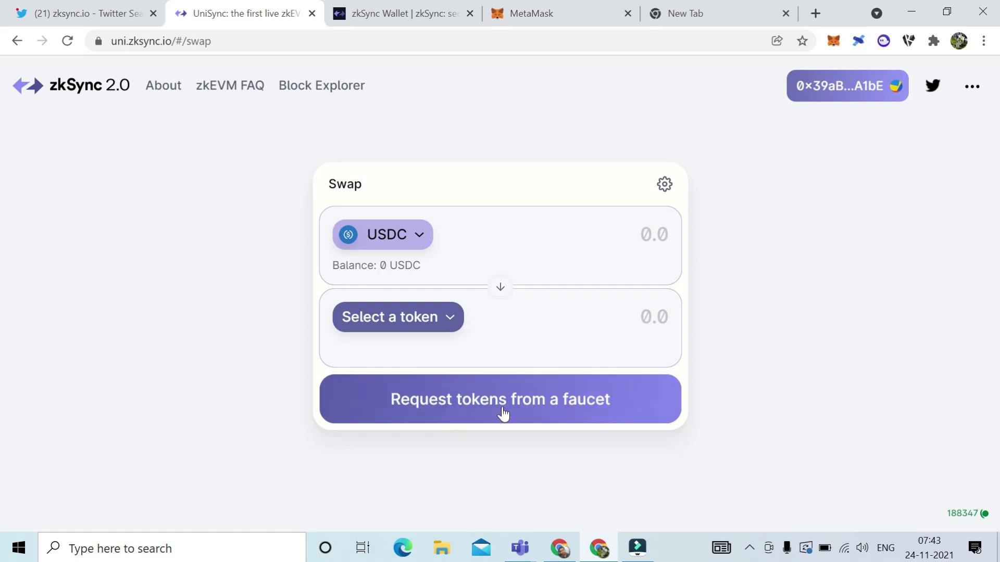
pyautogui.click(486, 406)
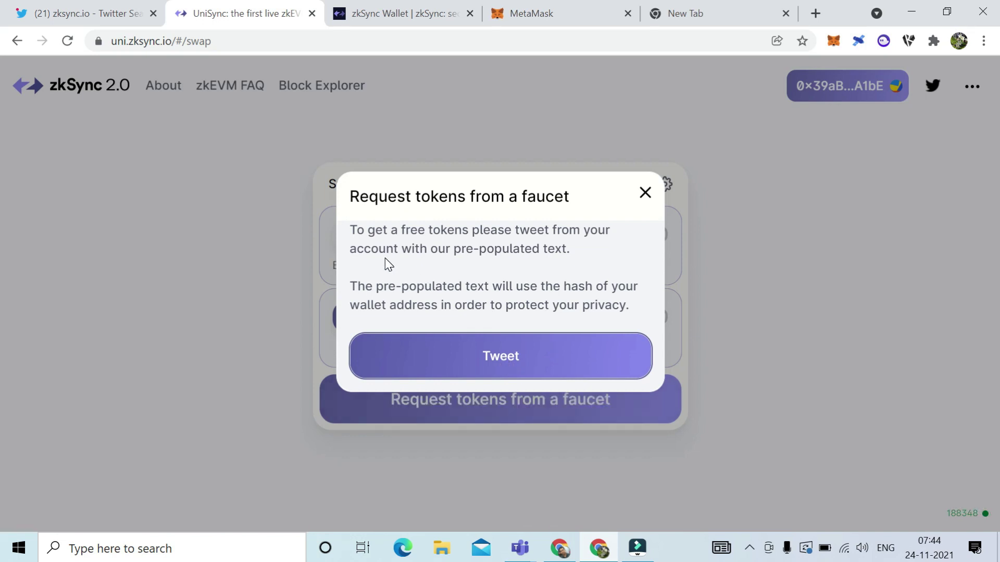
pyautogui.click(493, 359)
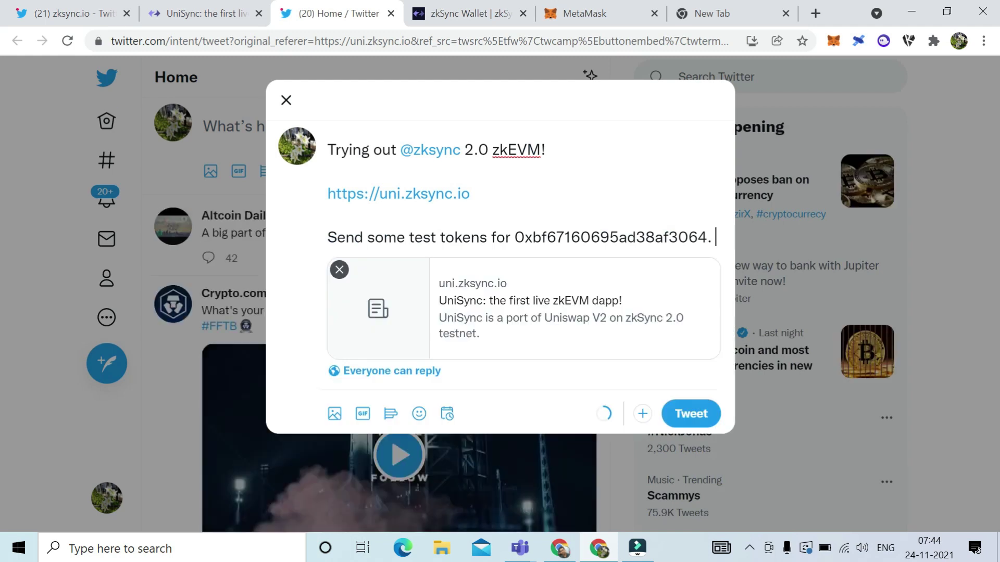
pyautogui.click(686, 414)
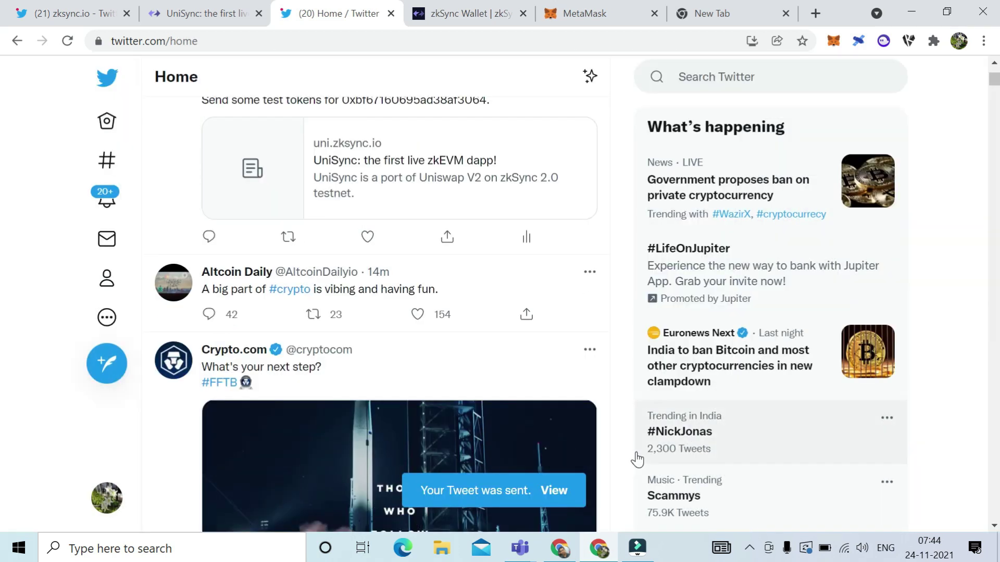
# Copy the link of the posted tweet and return to UniSync to dismiss the faucet claim dialog
pyautogui.click(555, 495)
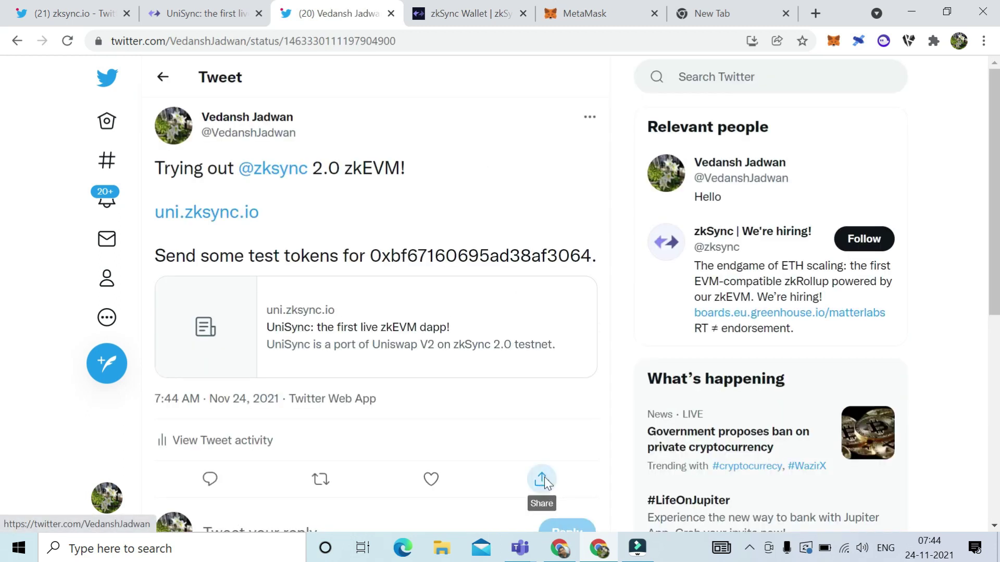
pyautogui.click(542, 479)
pyautogui.click(479, 440)
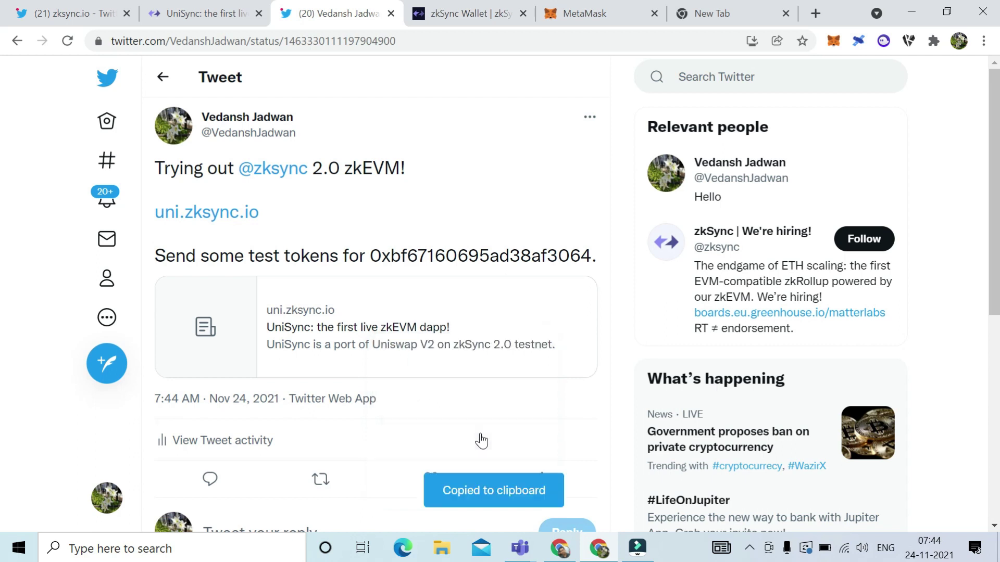
pyautogui.click(206, 14)
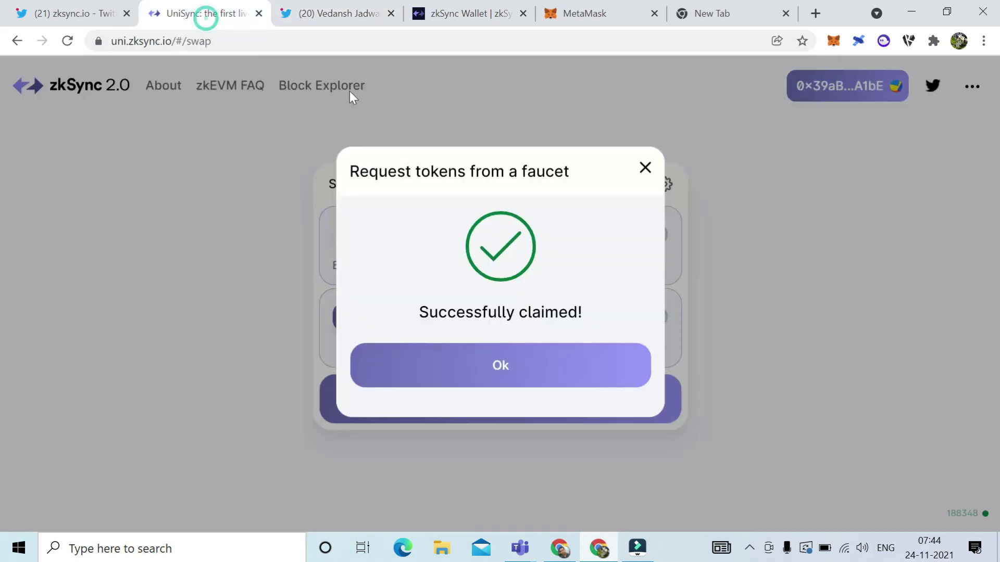
pyautogui.click(512, 374)
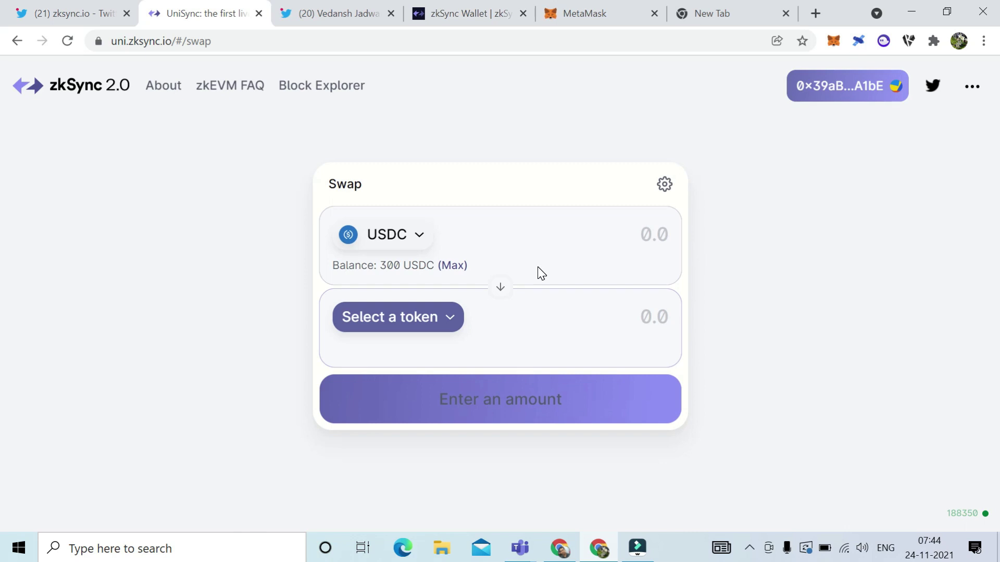
# Set up a swap of 10 USDC with LINK as the token to receive
pyautogui.click(414, 318)
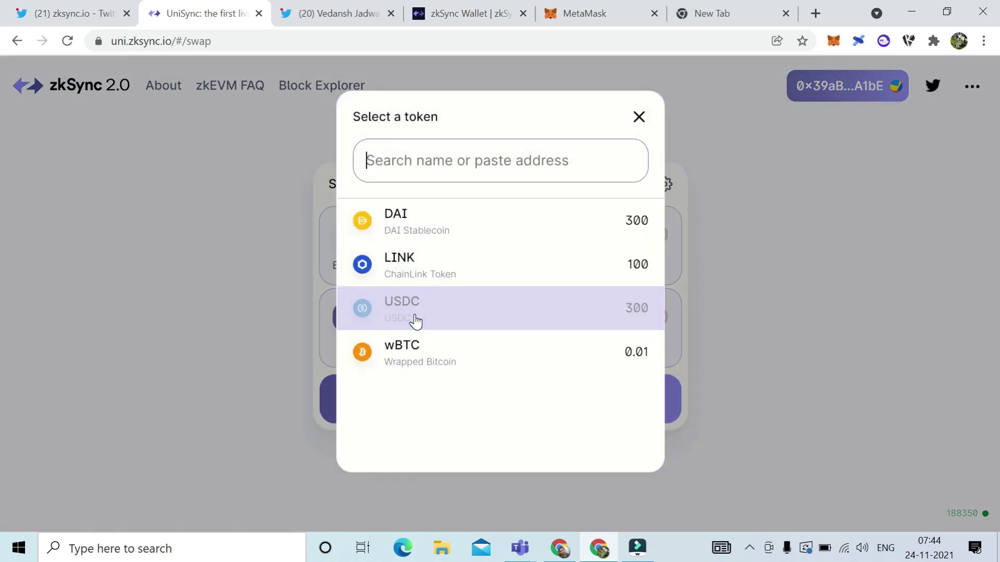
pyautogui.click(405, 271)
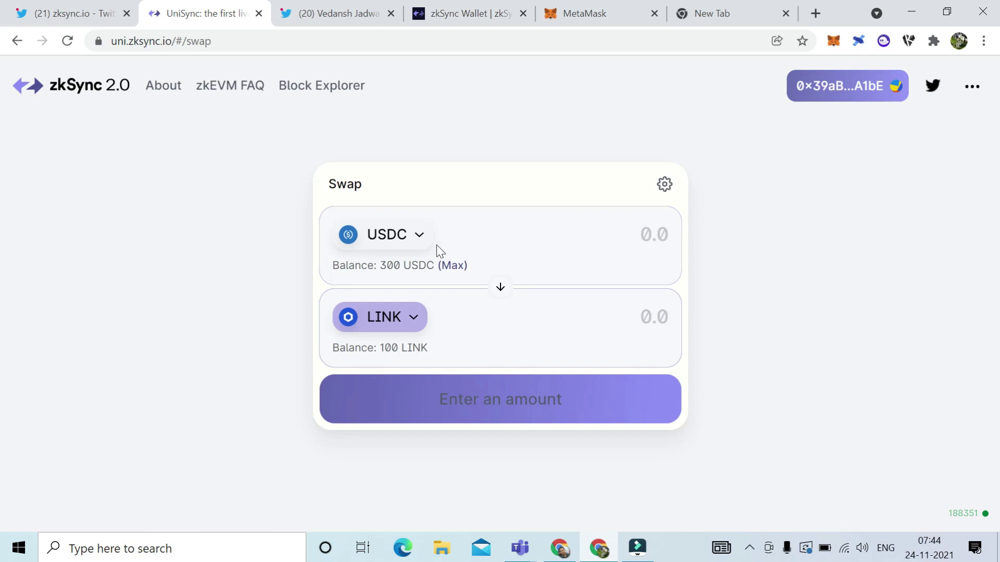
pyautogui.click(609, 233)
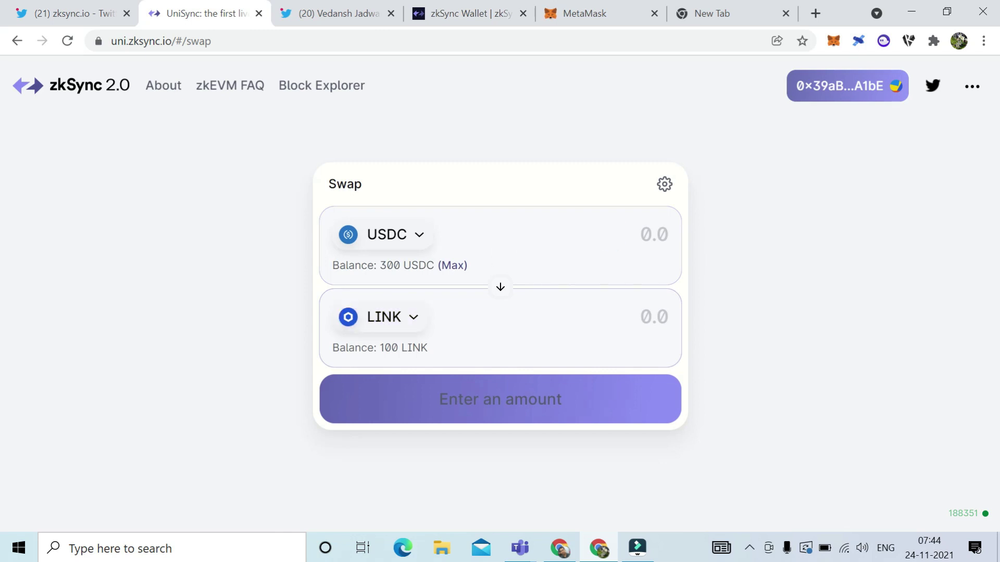
pyautogui.write('10')
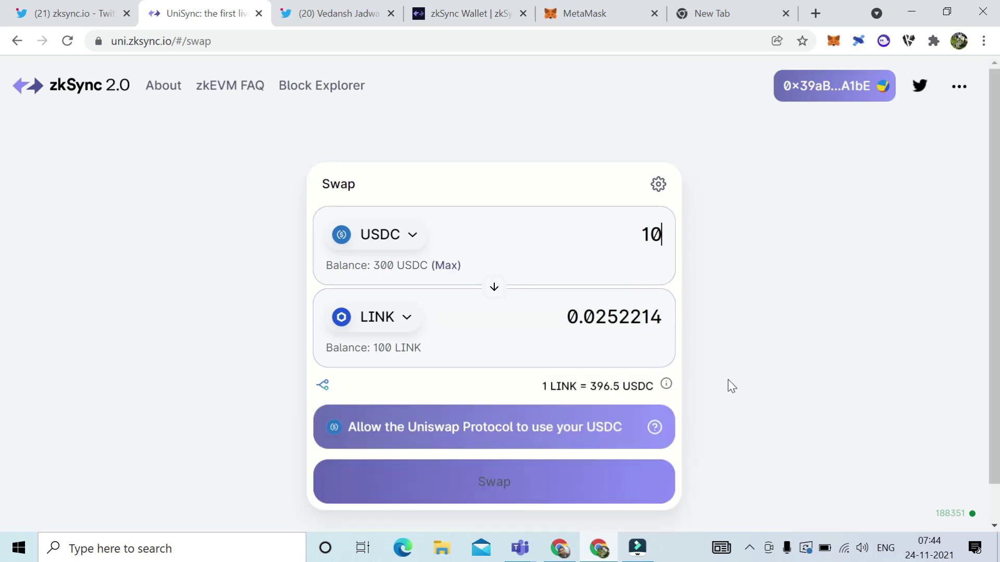
# Allow the Uniswap Protocol to use the USDC and sign the request in MetaMask
pyautogui.click(477, 431)
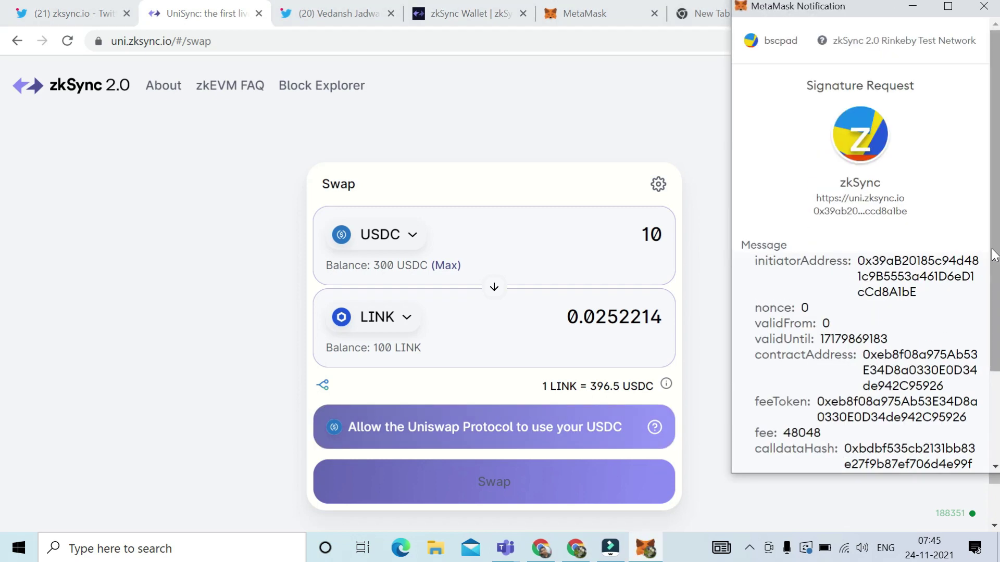
pyautogui.click(916, 441)
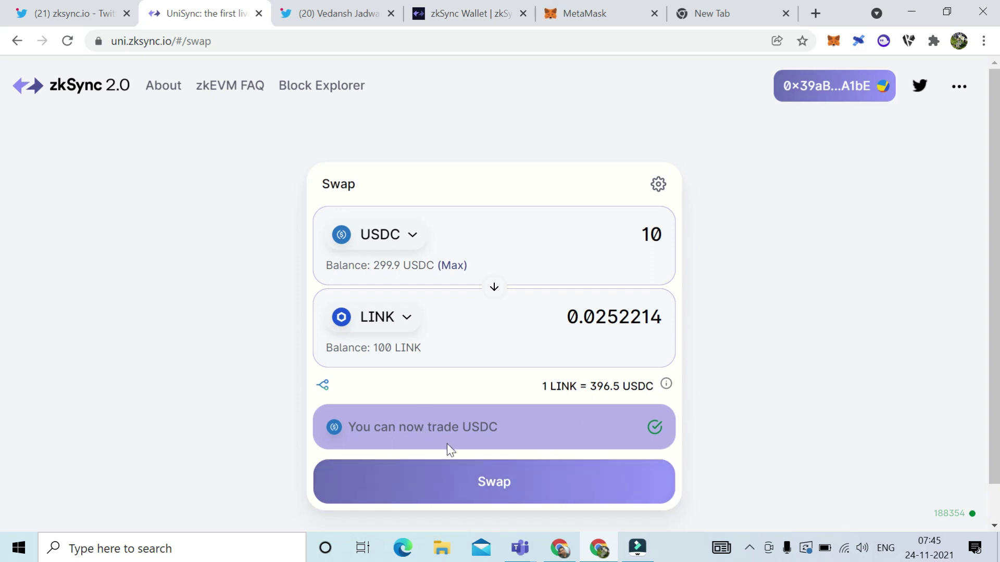
# Confirm the swap of 10 USDC for LINK, sign it in MetaMask, and close the completion dialog
pyautogui.click(499, 485)
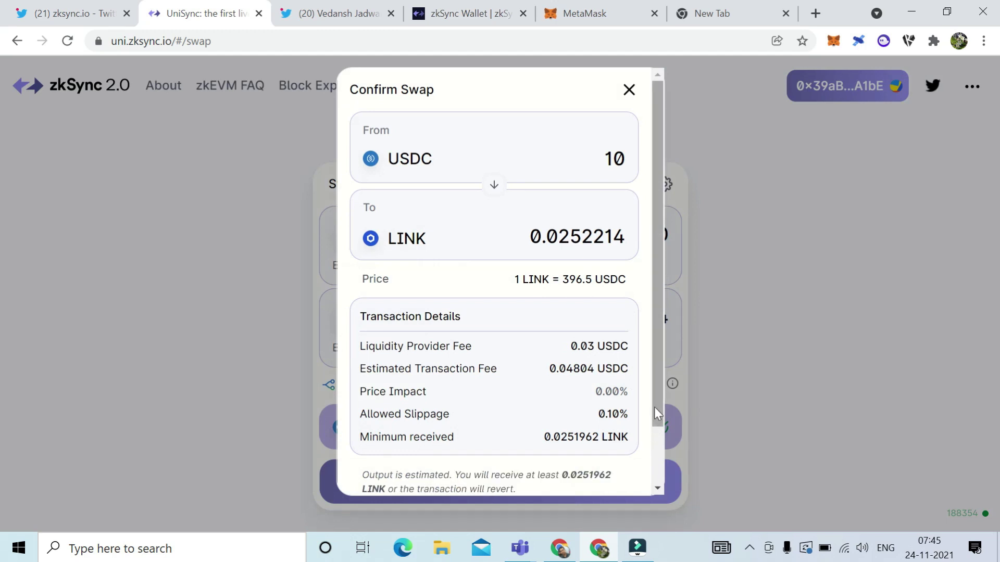
pyautogui.scroll(-2, 657, 430)
pyautogui.click(491, 471)
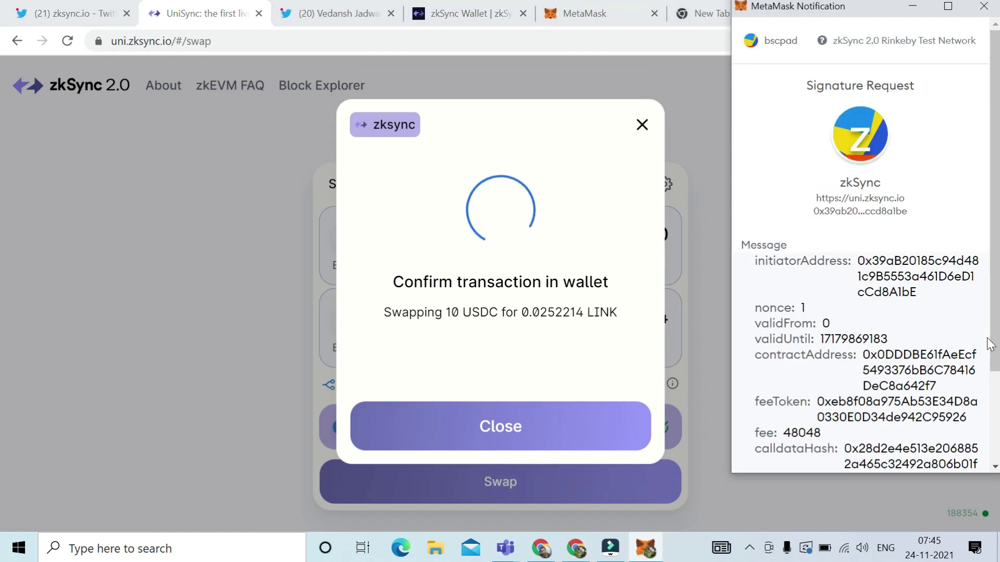
pyautogui.scroll(-3, 995, 341)
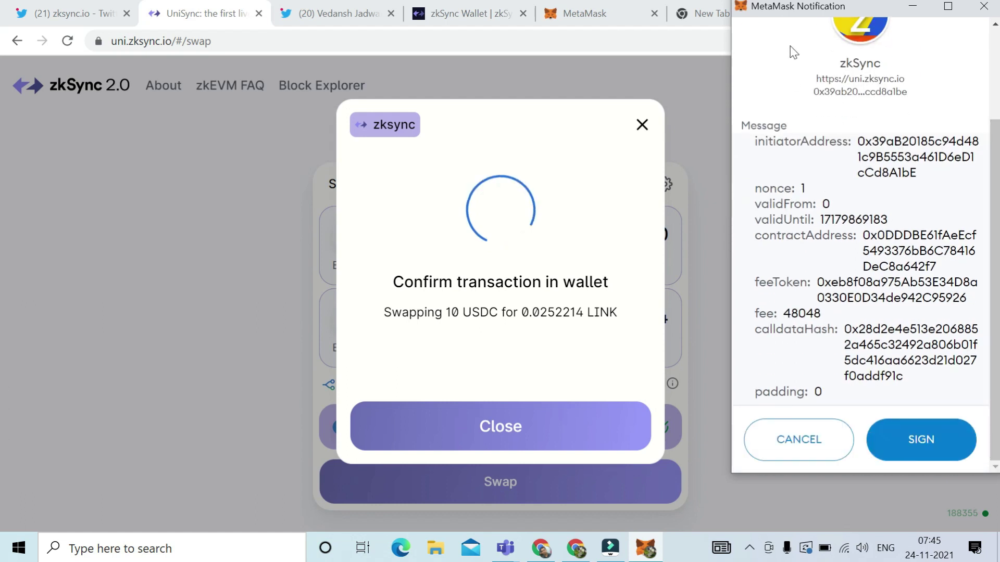
pyautogui.click(912, 441)
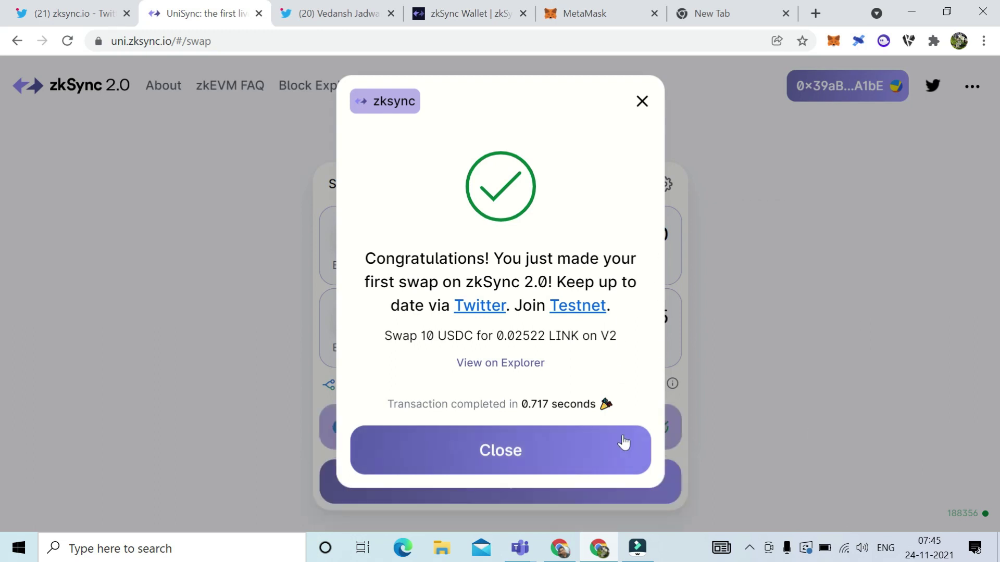
pyautogui.click(488, 461)
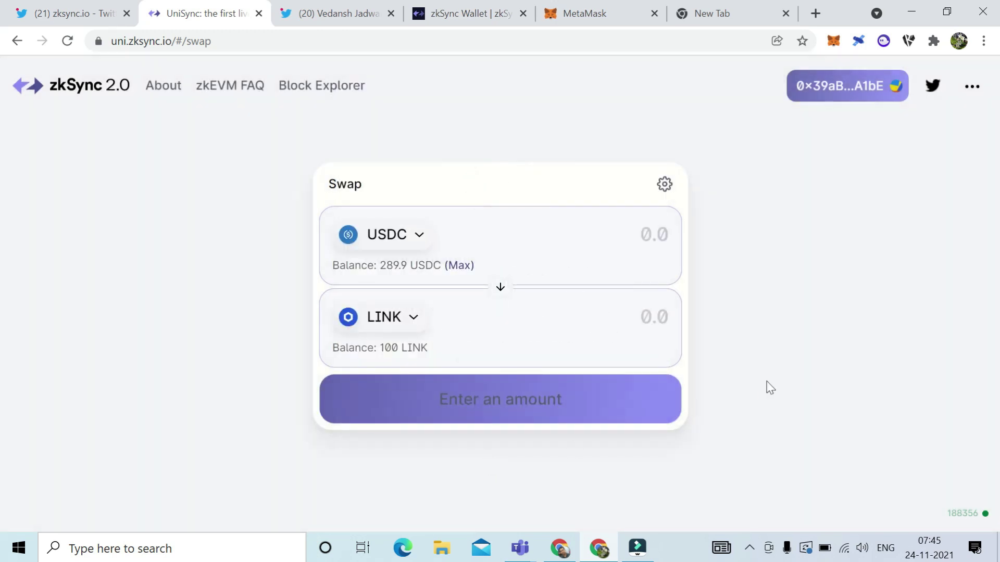